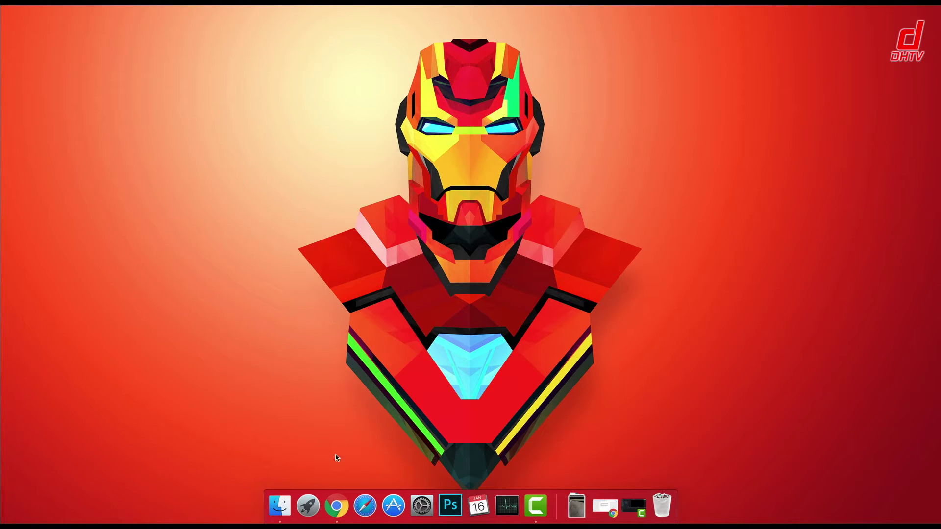
Step: Browse Launchpad's Other folder, then search the apps for 'ke' to find Keychain Access
{"action": "left_click", "coordinate": [309, 504]}
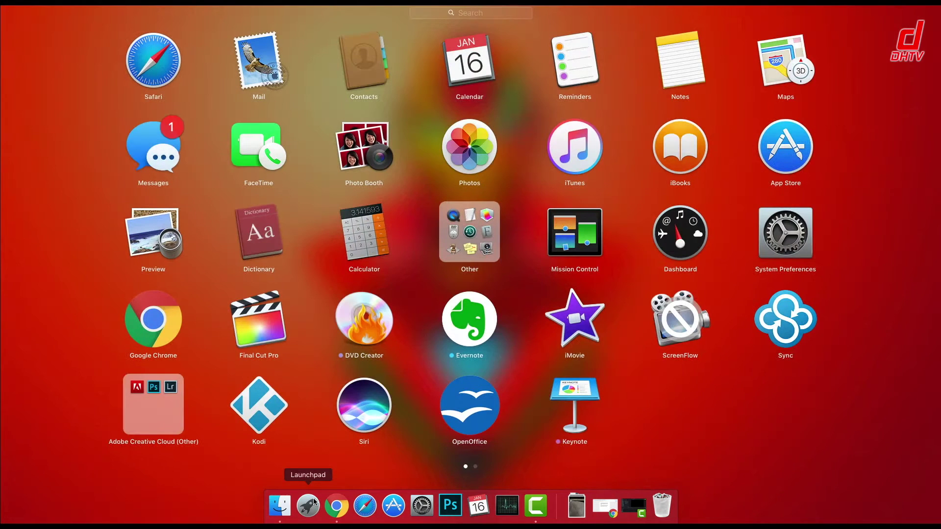
{"action": "left_click", "coordinate": [465, 246]}
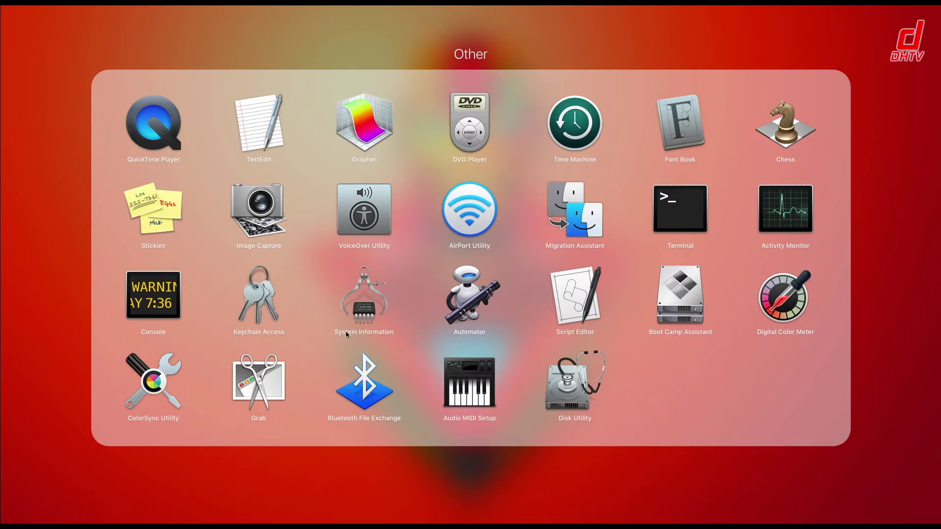
{"action": "left_click", "coordinate": [278, 341]}
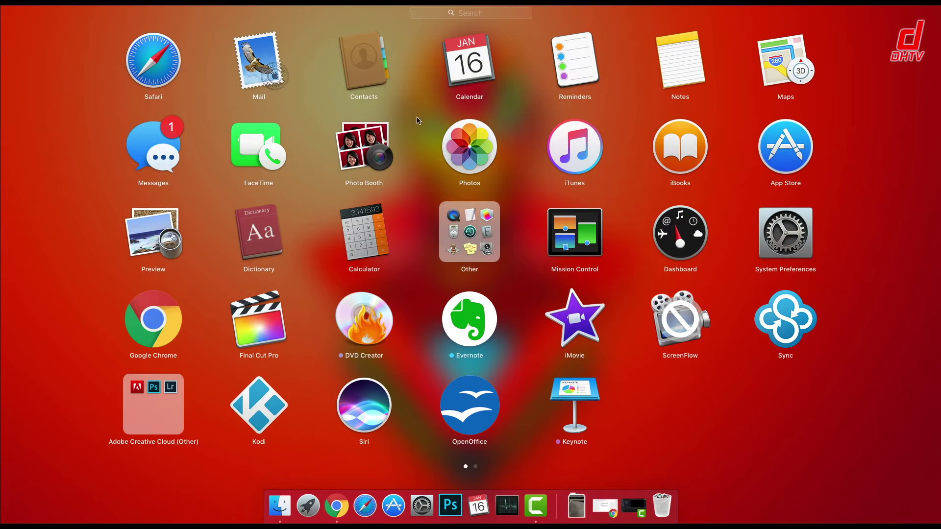
{"action": "left_click", "coordinate": [441, 14]}
{"action": "type", "text": "key"}
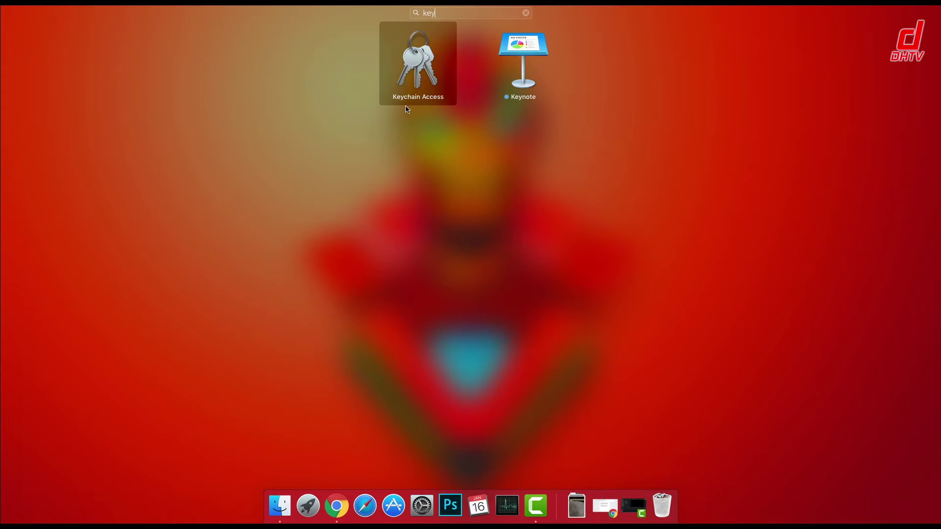
Step: Launch Keychain Access, switch to the iCloud keychain and scroll through its 118 items
{"action": "left_click", "coordinate": [403, 98]}
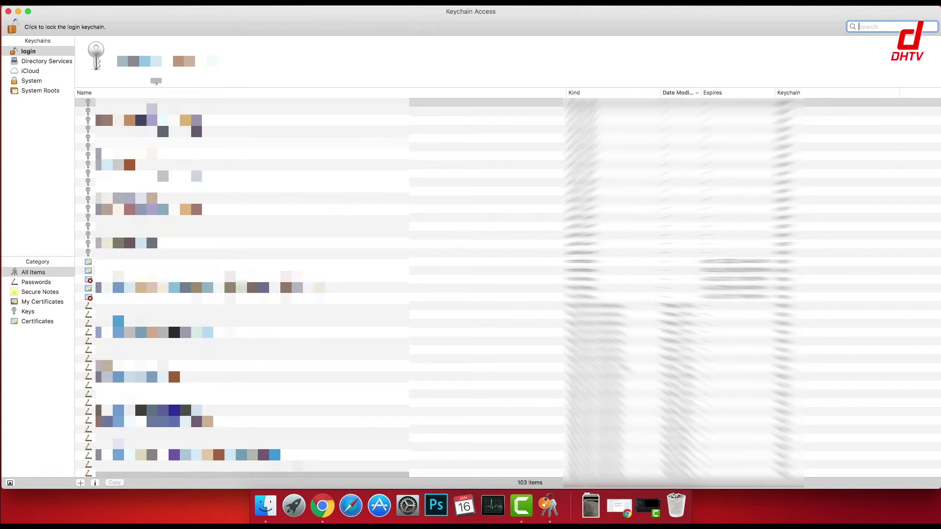
{"action": "key", "text": "Tab"}
{"action": "left_click", "coordinate": [34, 71]}
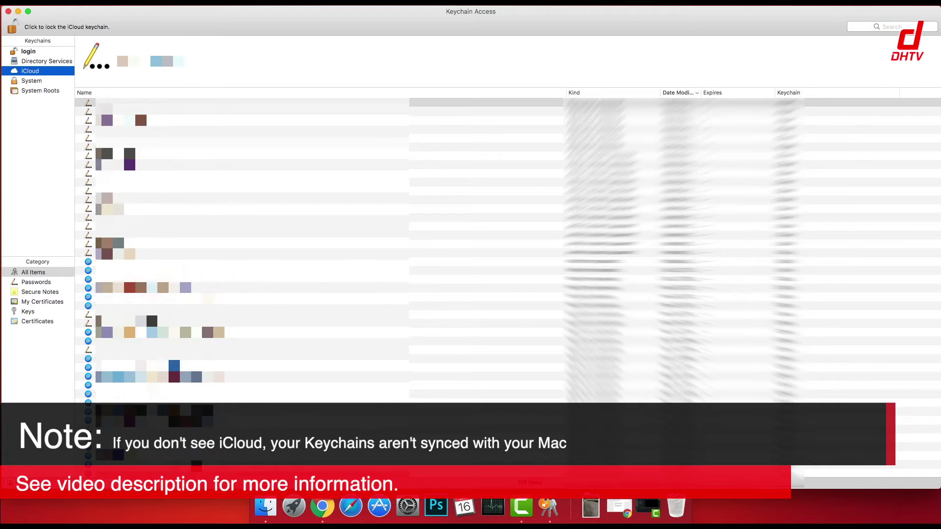
{"action": "scroll", "coordinate": [507, 287], "scroll_direction": "down", "scroll_amount": 5}
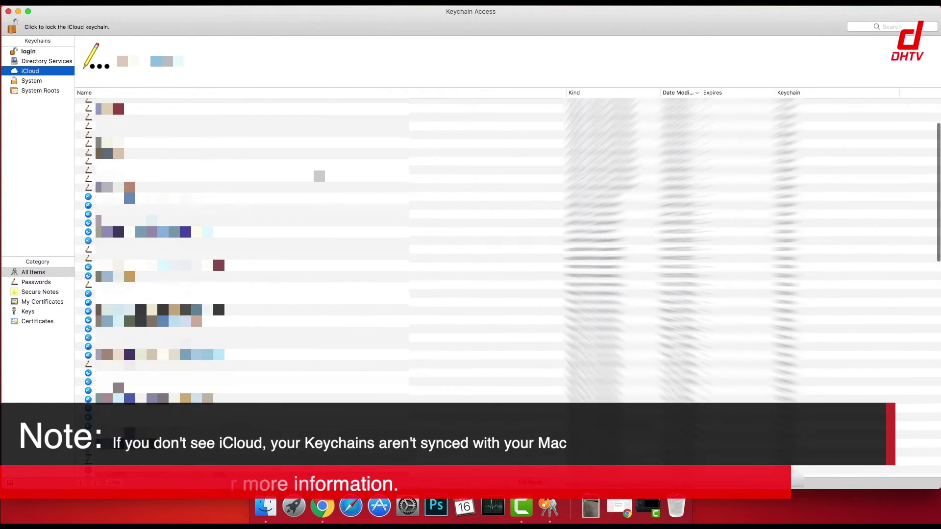
{"action": "scroll", "coordinate": [187, 128], "scroll_direction": "down", "scroll_amount": 2}
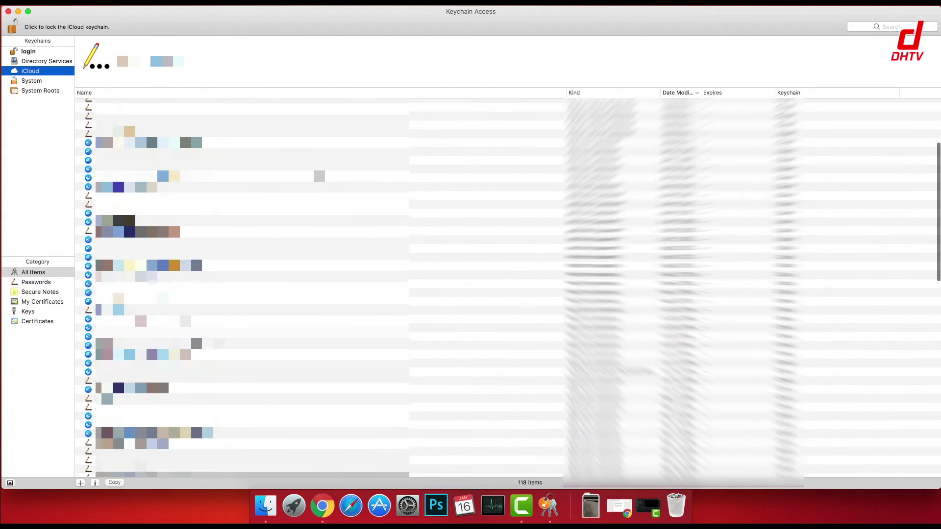
{"action": "scroll", "coordinate": [186, 127], "scroll_direction": "down", "scroll_amount": 3}
{"action": "scroll", "coordinate": [508, 288], "scroll_direction": "down", "scroll_amount": 5}
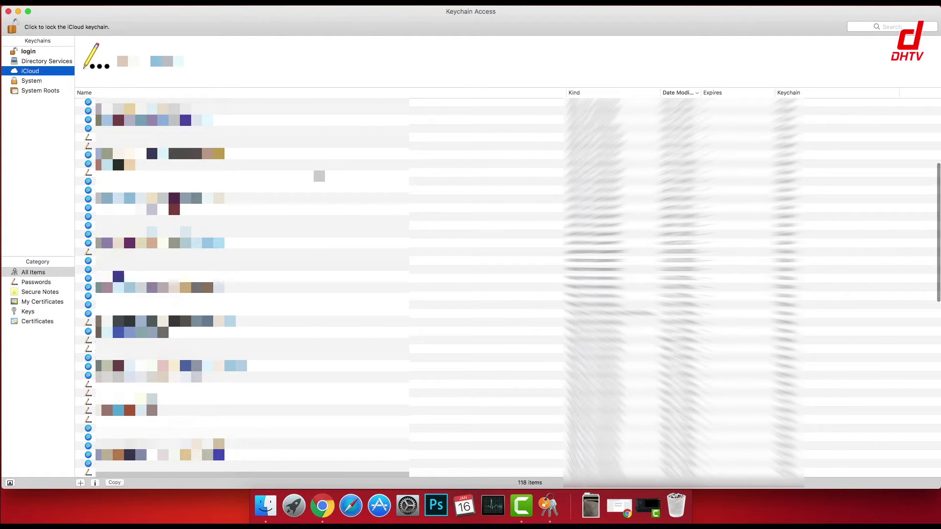
{"action": "scroll", "coordinate": [507, 288], "scroll_direction": "down", "scroll_amount": 5}
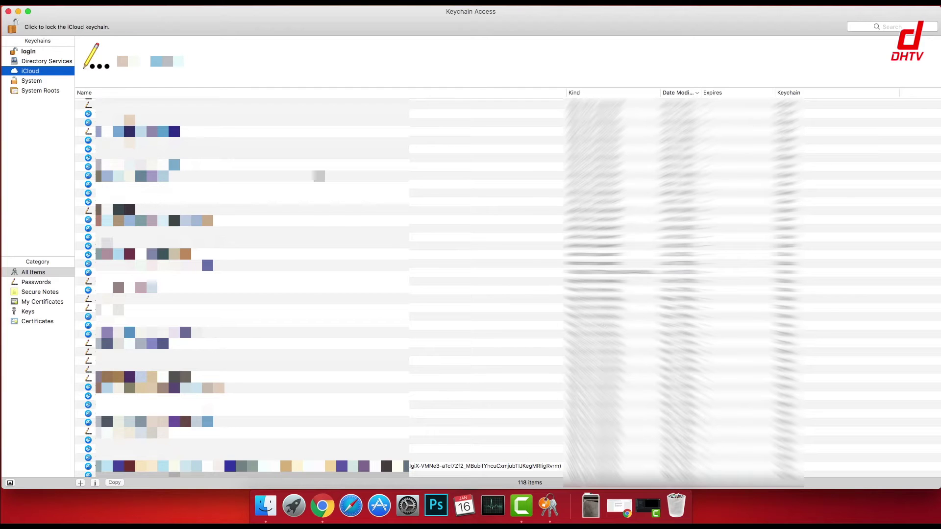
{"action": "scroll", "coordinate": [508, 288], "scroll_direction": "up", "scroll_amount": 5}
{"action": "scroll", "coordinate": [507, 289], "scroll_direction": "up", "scroll_amount": 2}
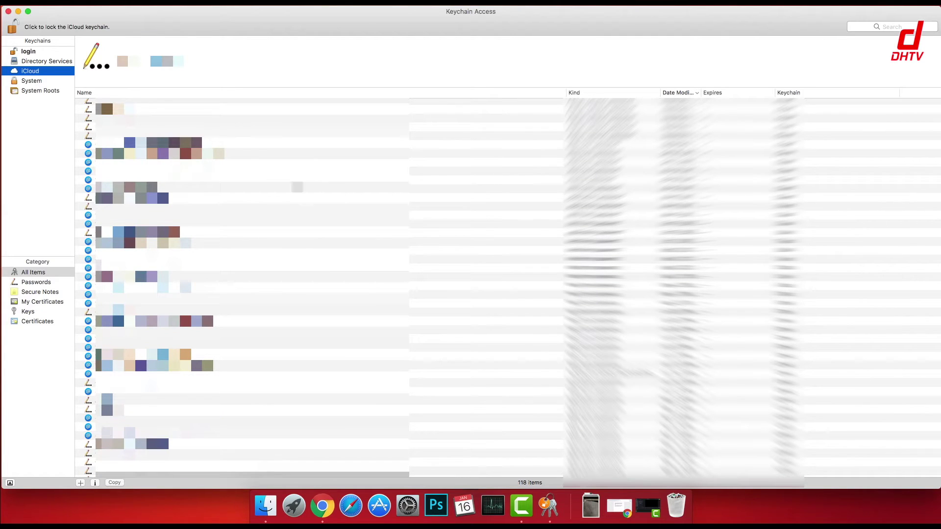
Step: Select the instagram.com web form password row in the iCloud item list
{"action": "left_click", "coordinate": [214, 189]}
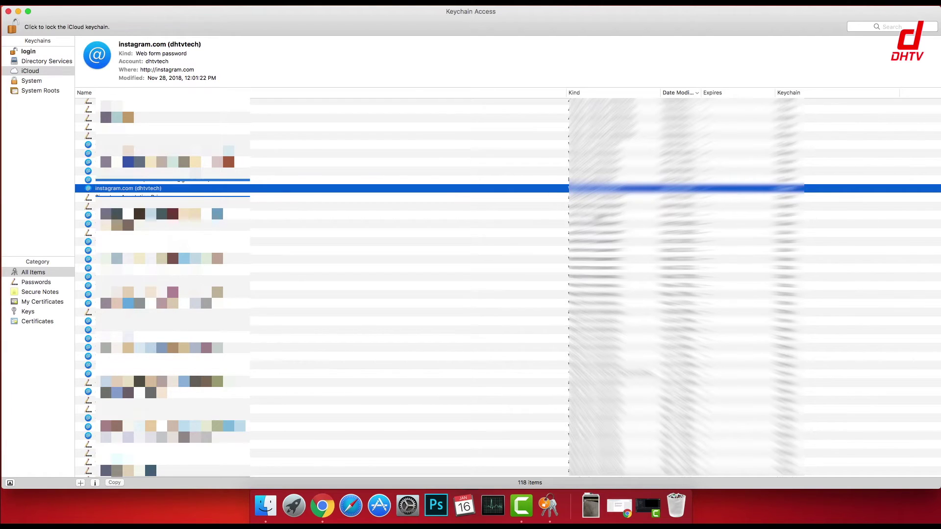
{"action": "scroll", "coordinate": [218, 196], "scroll_direction": "up", "scroll_amount": 3}
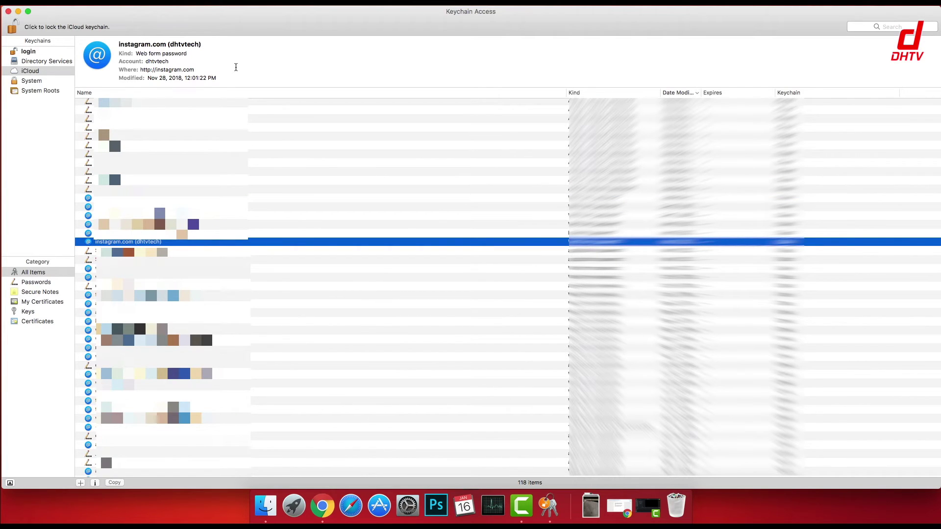
{"action": "left_click_drag", "start_coordinate": [207, 43], "coordinate": [265, 91]}
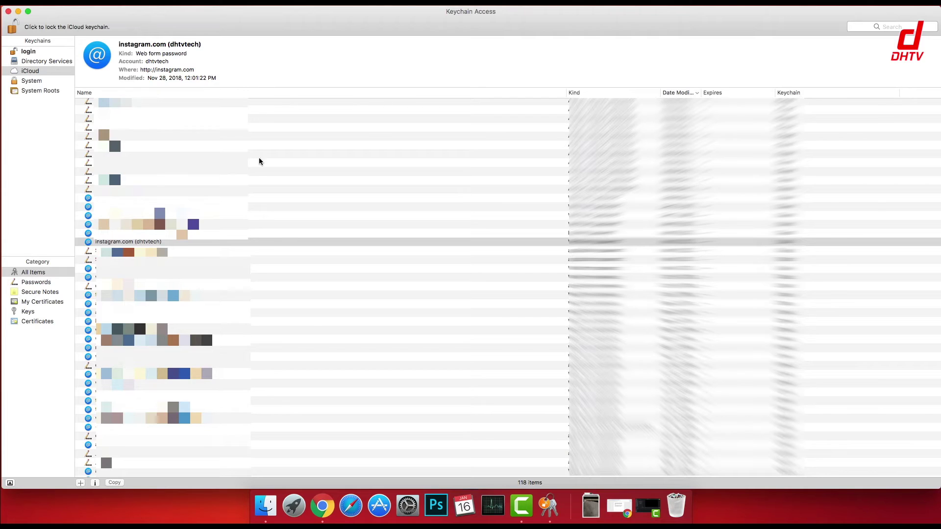
{"action": "left_click", "coordinate": [202, 243]}
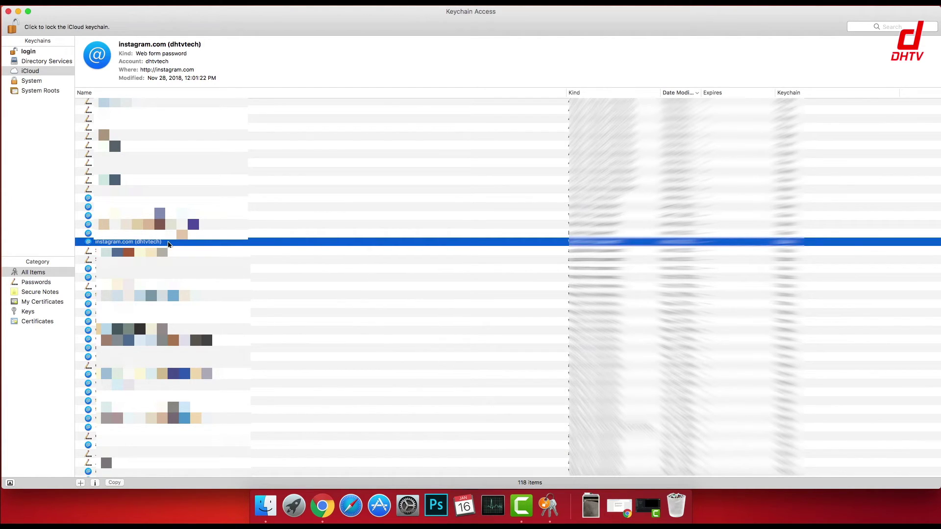
Step: Open the instagram.com entry, tick Show password and authenticate with the keychain password
{"action": "double_click", "coordinate": [210, 242]}
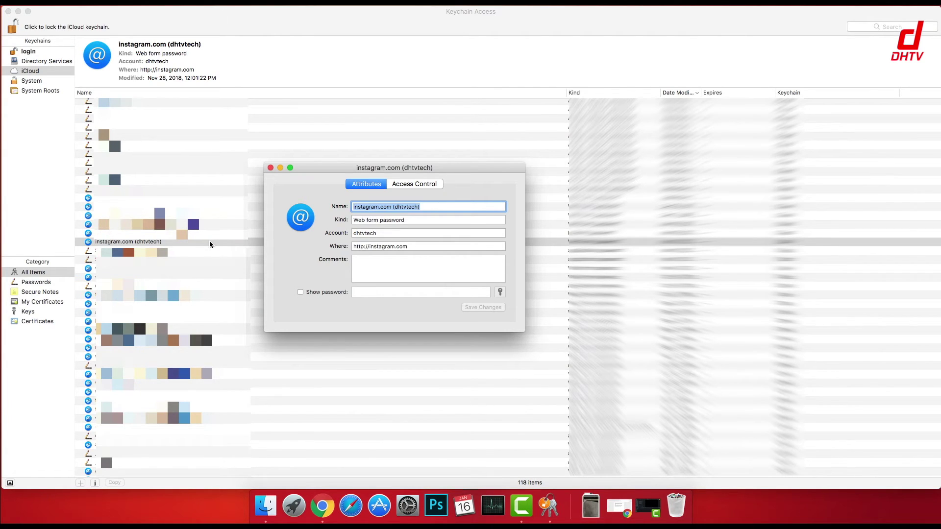
{"action": "left_click", "coordinate": [300, 292]}
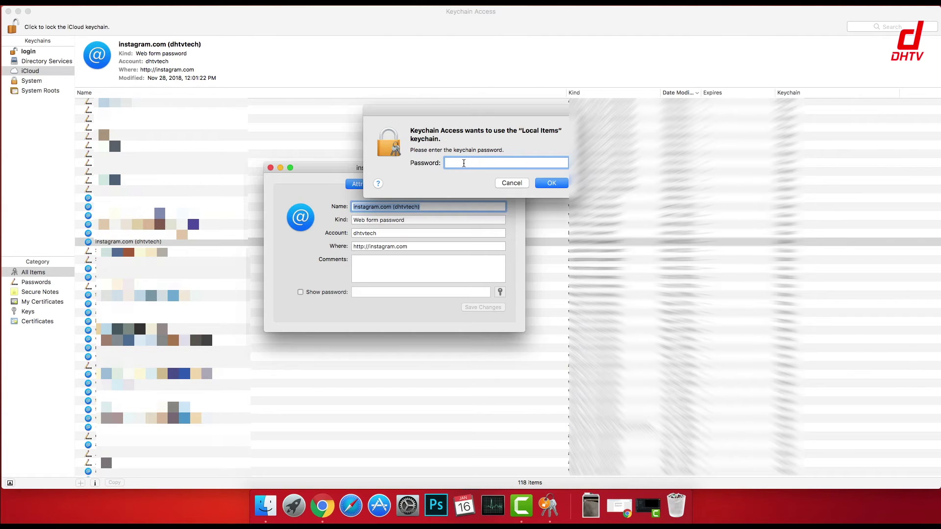
{"action": "type", "text": "********"}
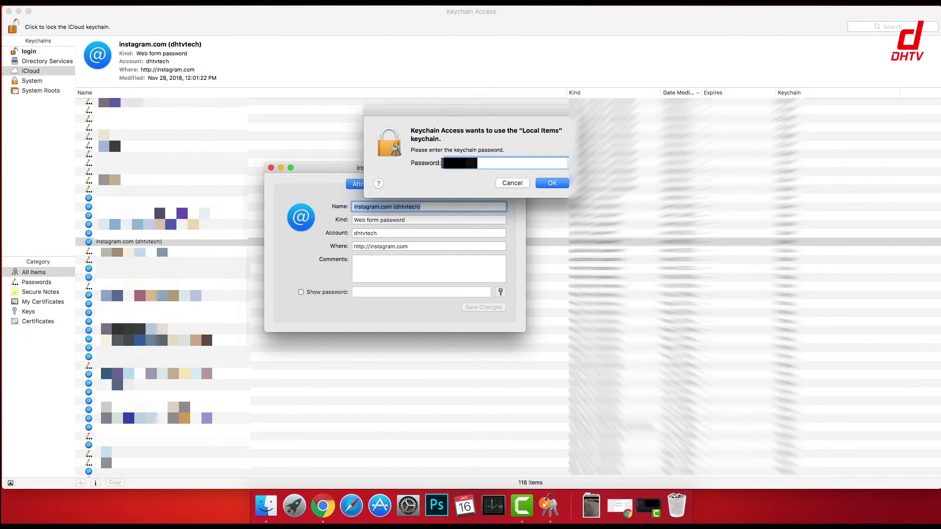
{"action": "left_click", "coordinate": [542, 187]}
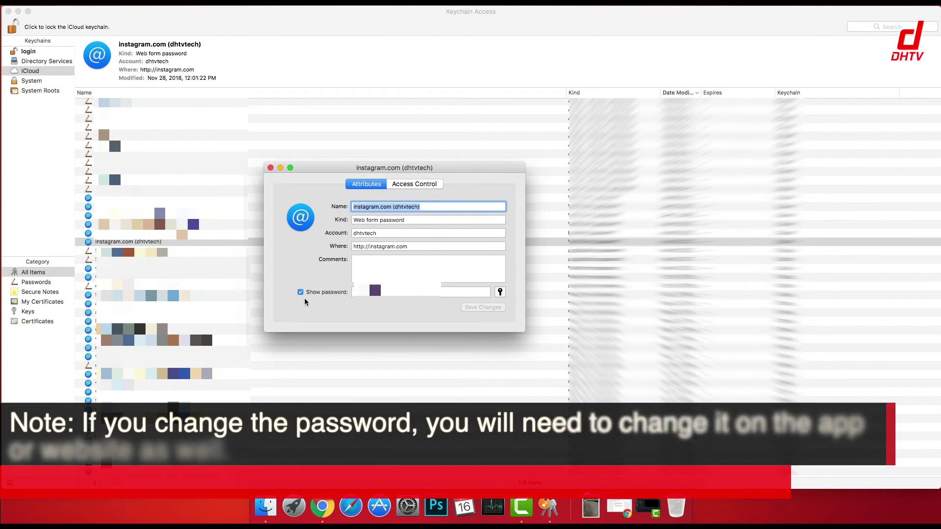
Step: Generate an 18-character Random password in Password Assistant, then close the entry window with Cmd-W
{"action": "key", "text": "shift+Tab"}
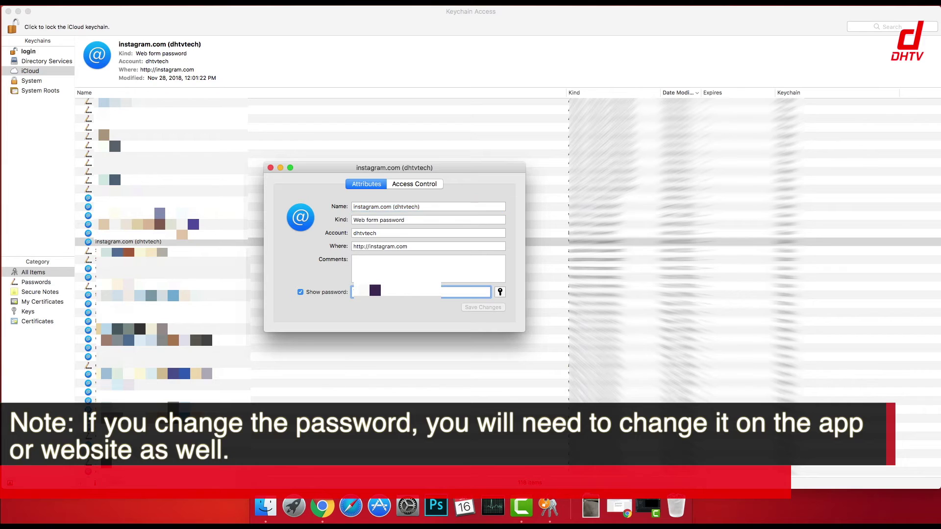
{"action": "left_click", "coordinate": [499, 293]}
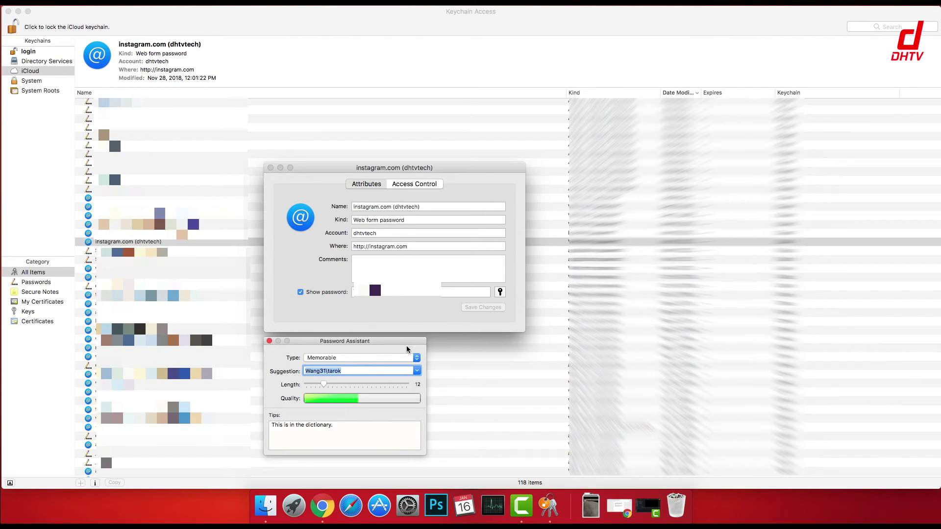
{"action": "left_click", "coordinate": [417, 358]}
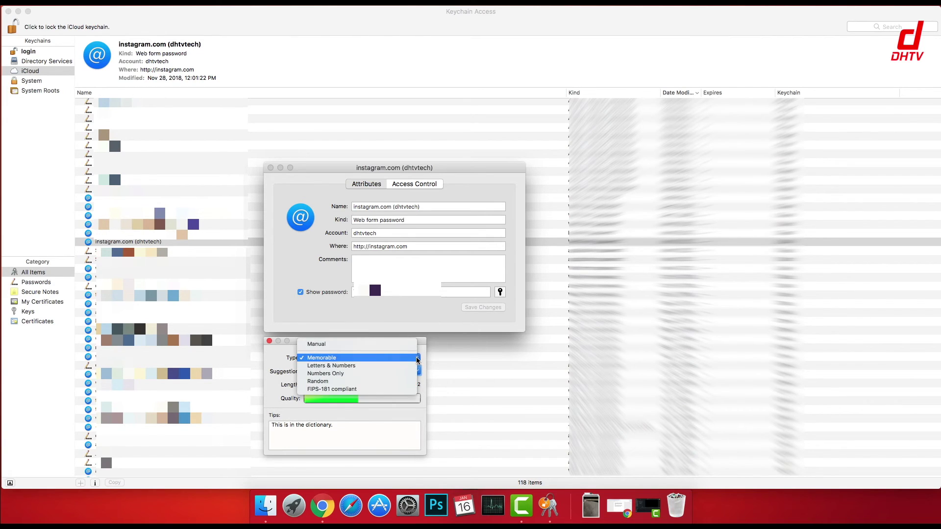
{"action": "left_click", "coordinate": [395, 382]}
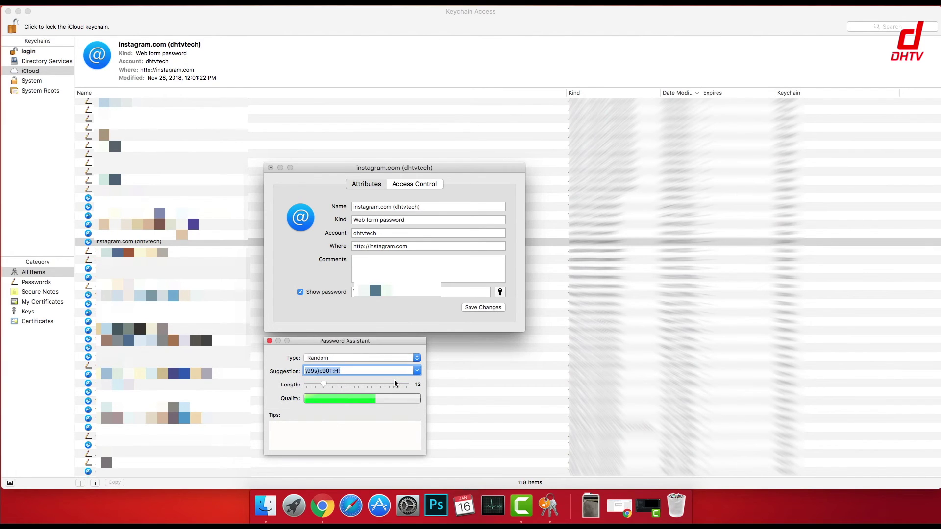
{"action": "left_click_drag", "start_coordinate": [323, 384], "coordinate": [352, 386]}
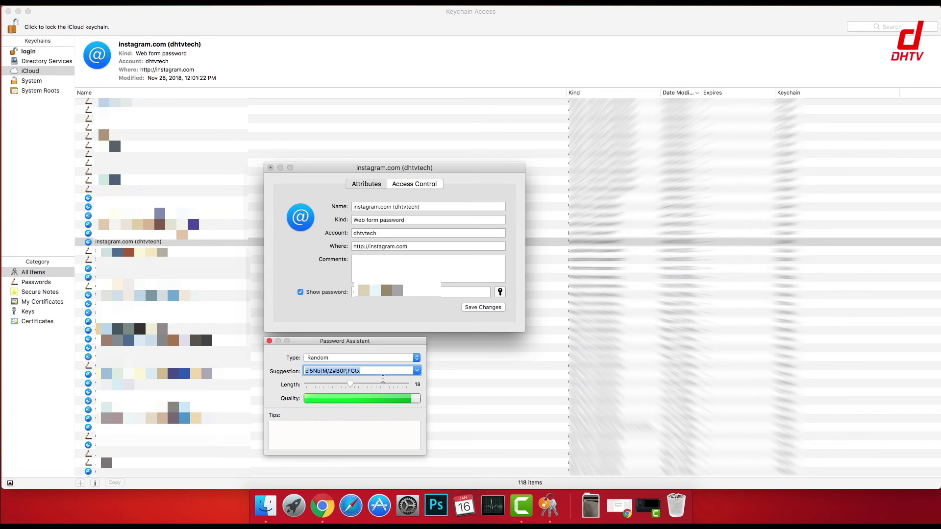
{"action": "key", "text": "super+w"}
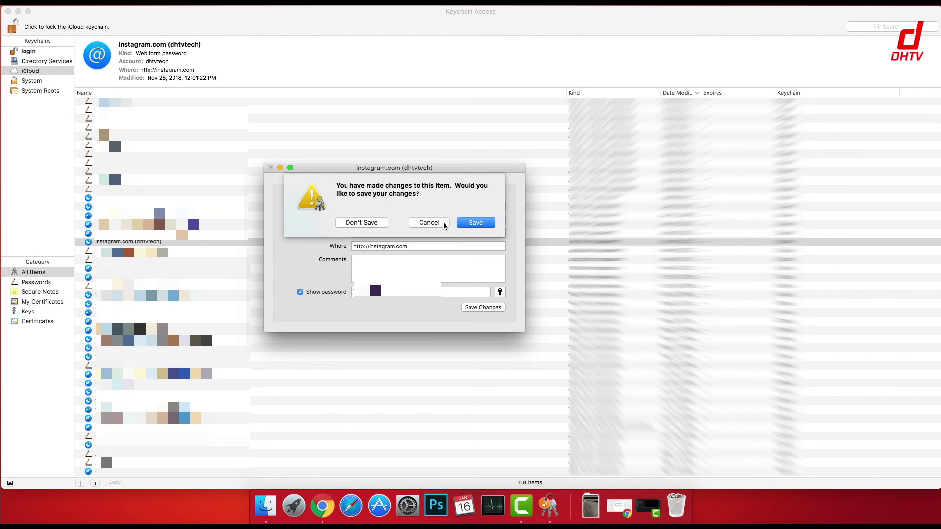
Step: Cancel the save-changes prompt, leaving the instagram.com entry open with its new password unsaved
{"action": "left_click", "coordinate": [374, 222]}
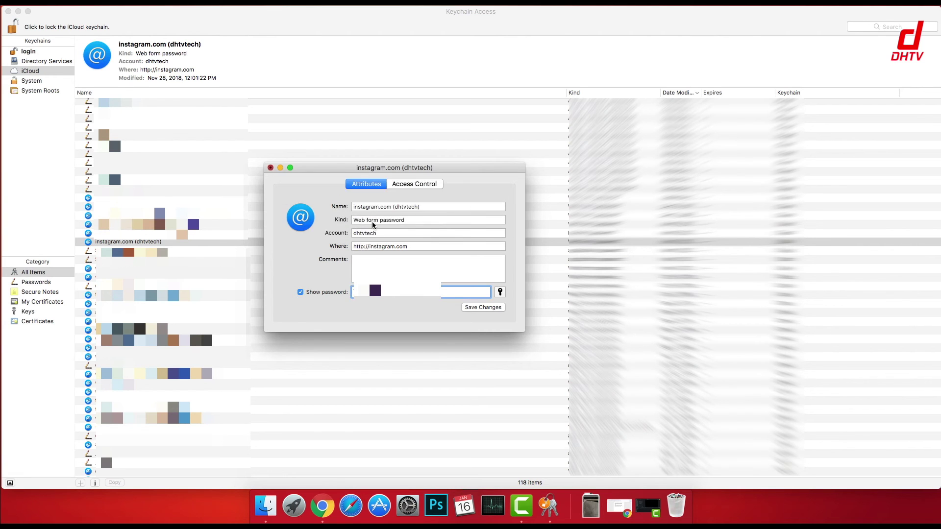